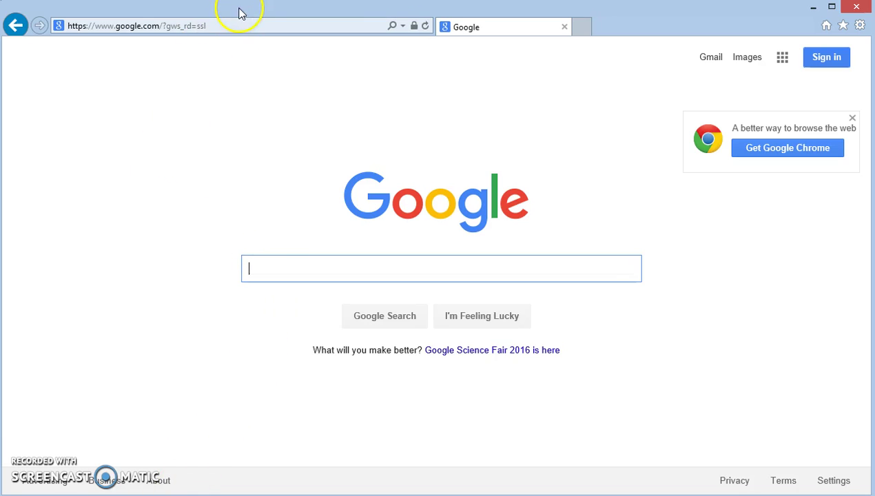
# - Go to 192.168.2.133 in Internet Explorer to load the IP Office R9.1.4 start page
pyautogui.click(216, 27)
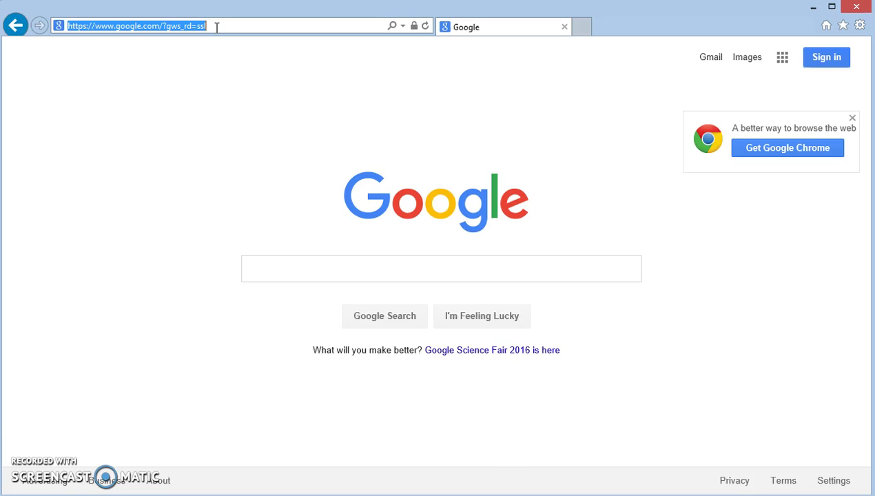
pyautogui.write('192.168.')
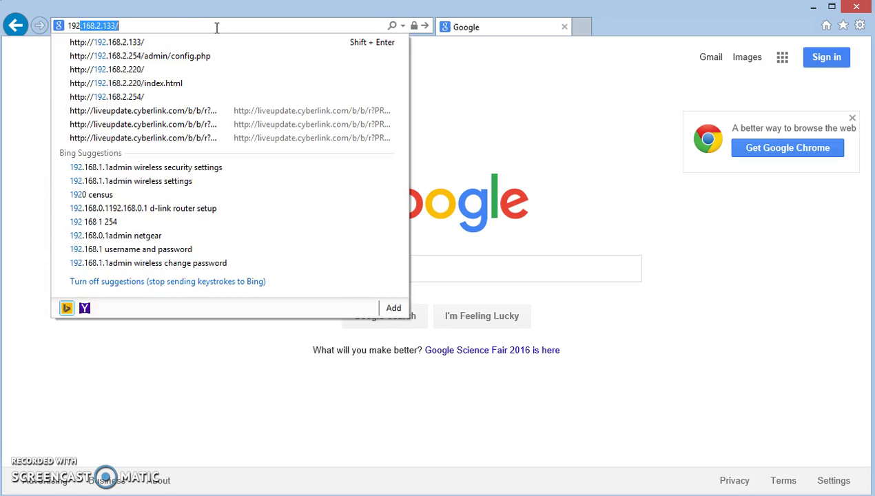
pyautogui.write('2.133')
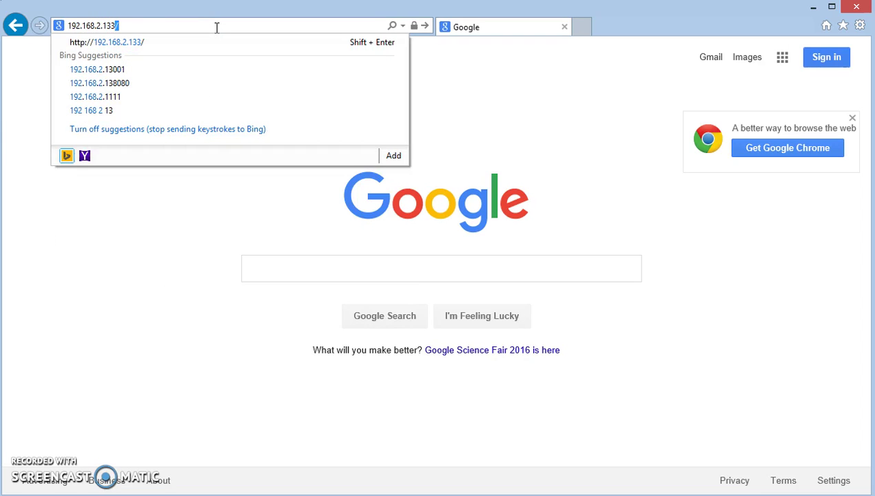
pyautogui.press('Return')
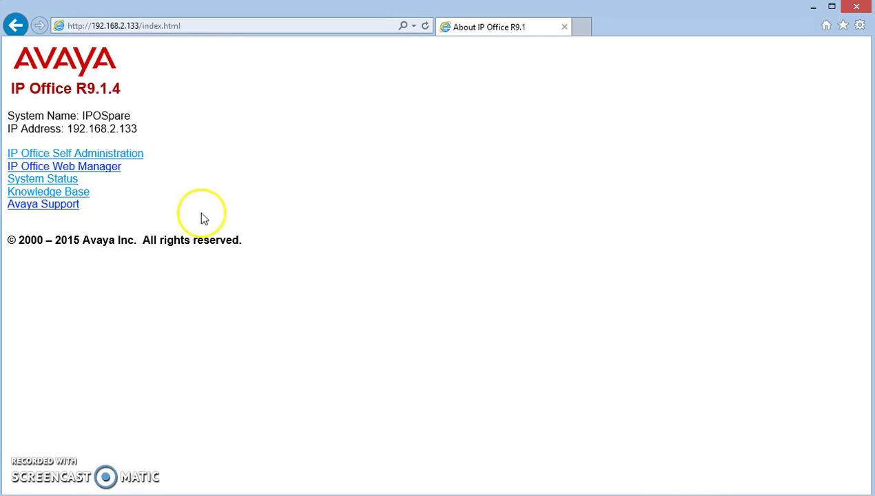
# - Open System Status and log on as administrator with the account password, keeping port 50804
pyautogui.click(49, 181)
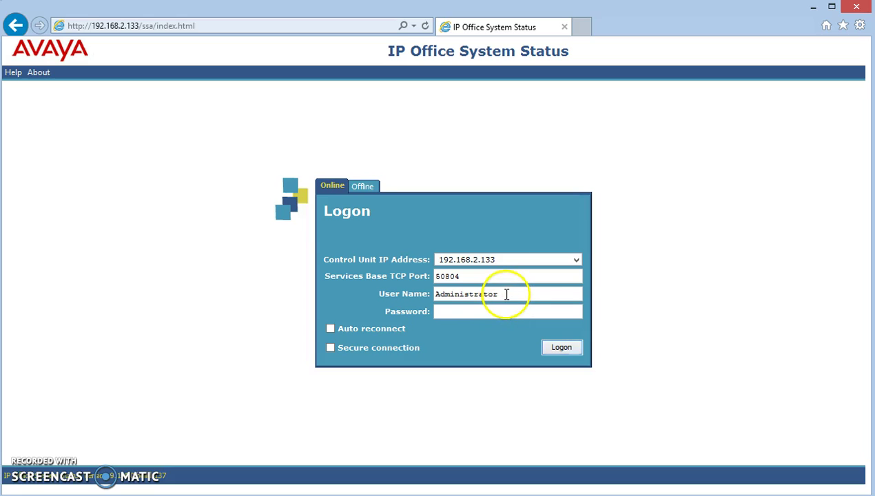
pyautogui.moveTo(503, 295); pyautogui.dragTo(425, 294)
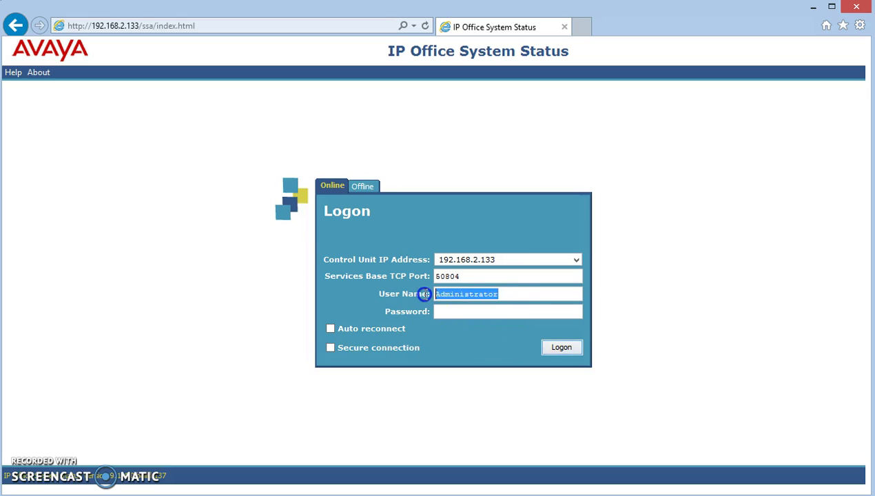
pyautogui.click(445, 311)
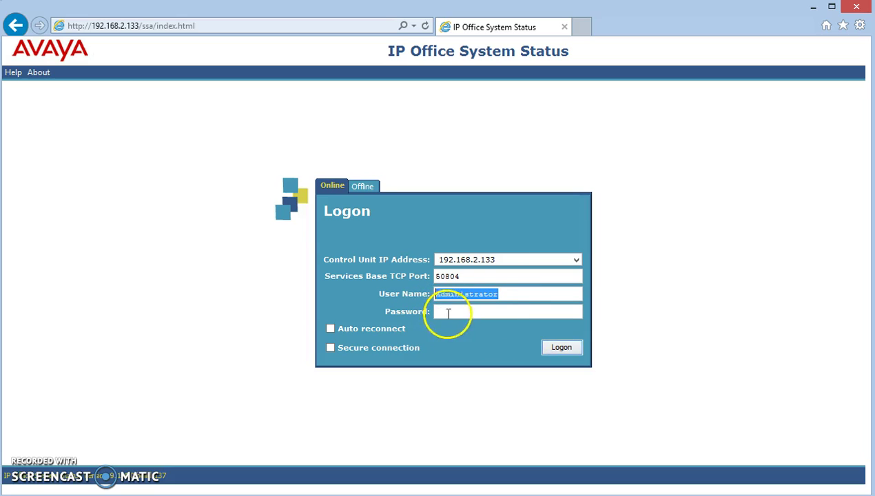
pyautogui.hotkey('ctrl', 'v')
pyautogui.click(427, 332)
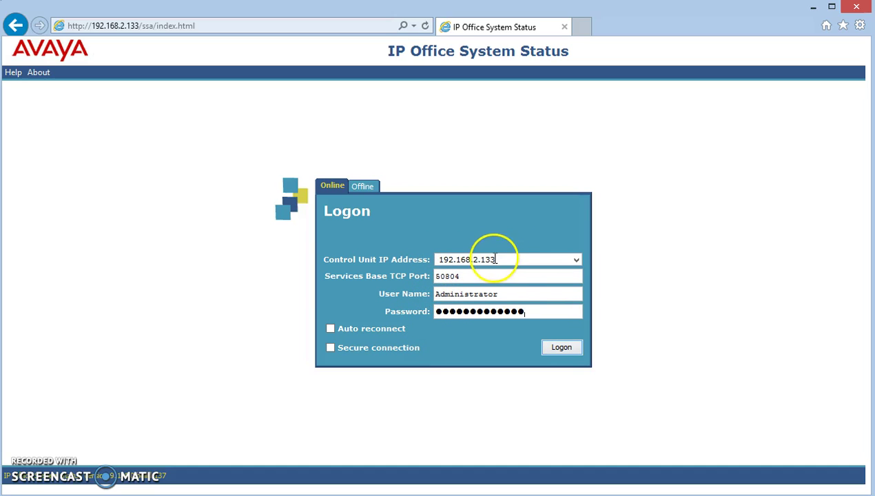
pyautogui.click(477, 276)
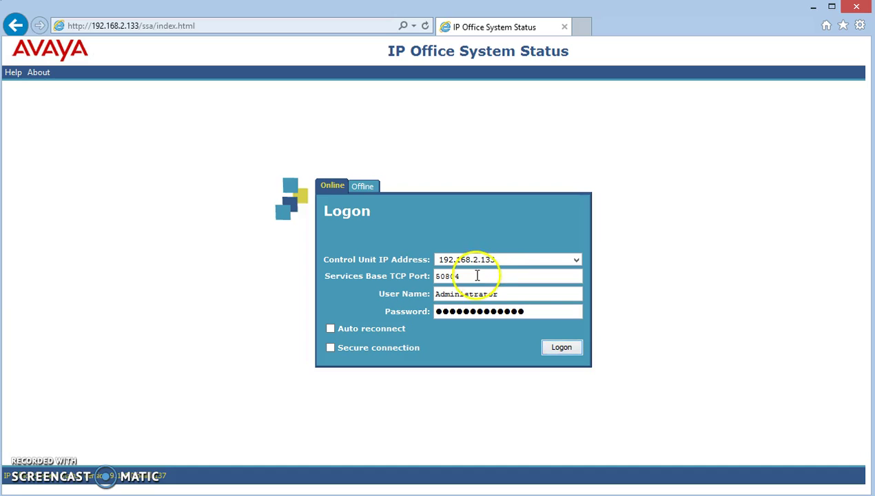
pyautogui.doubleClick(475, 277)
pyautogui.click(472, 277)
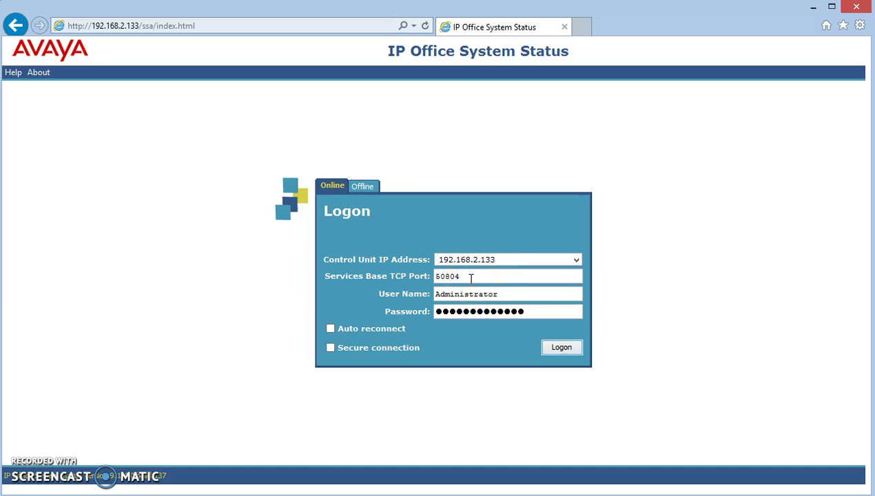
pyautogui.click(561, 349)
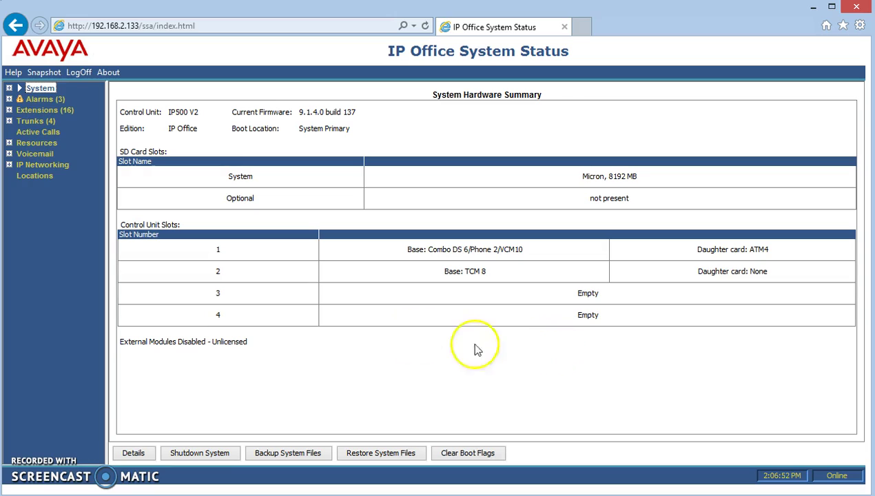
# - Show Active Calls, listing call 87 with Extn 202 holding and Extn 201 held
pyautogui.click(34, 132)
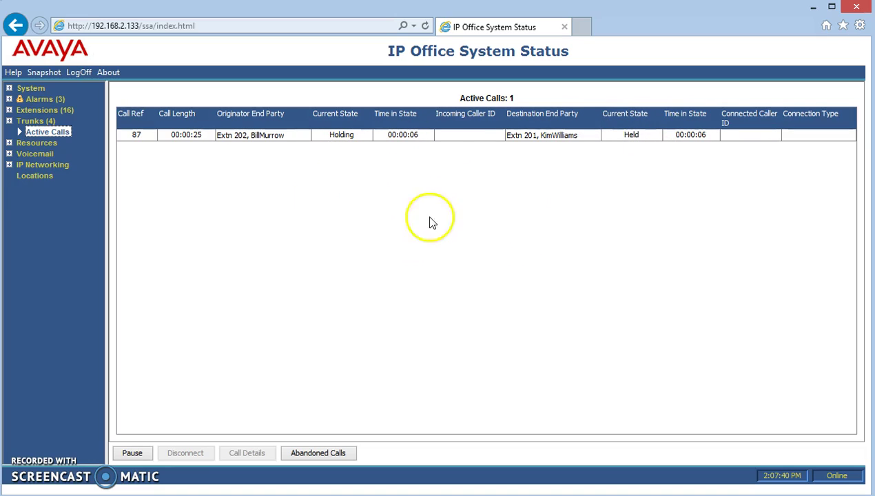
# - Disconnect call 87 from its Call Details and return to the empty Active Calls list
pyautogui.doubleClick(280, 136)
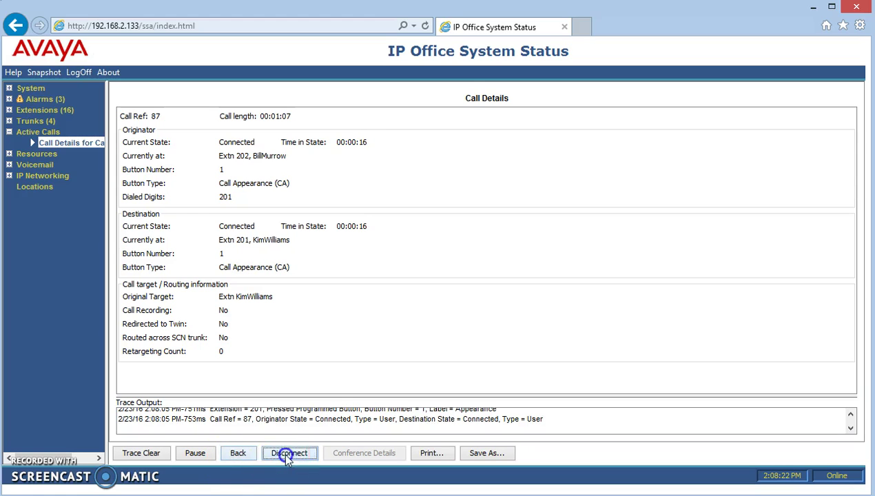
pyautogui.click(288, 458)
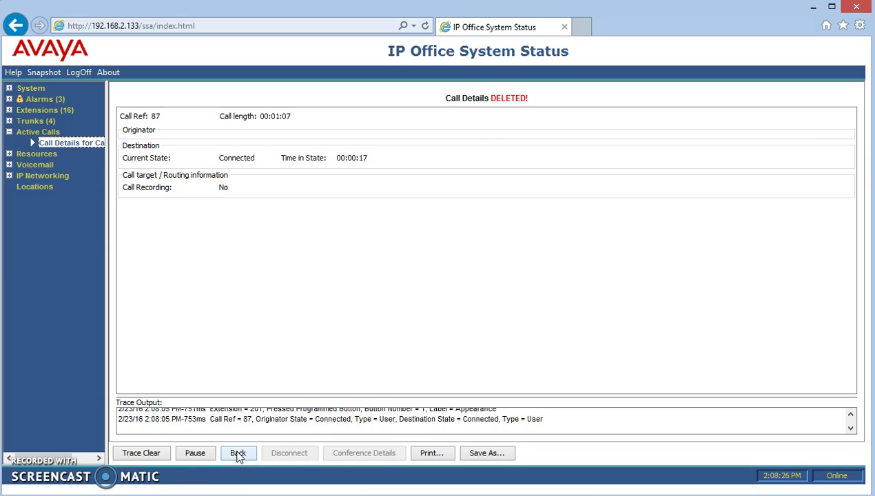
pyautogui.click(238, 455)
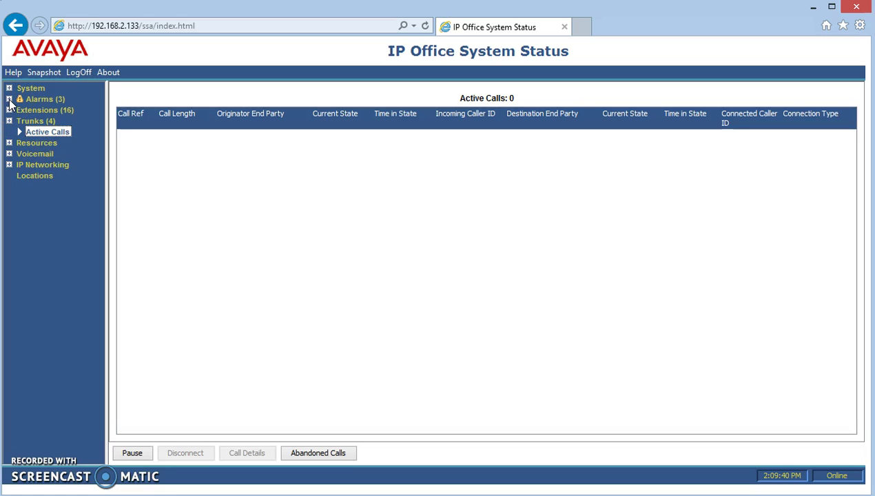
# - Show Alarms (3) with the last system restart and expand its five alarm categories
pyautogui.click(31, 101)
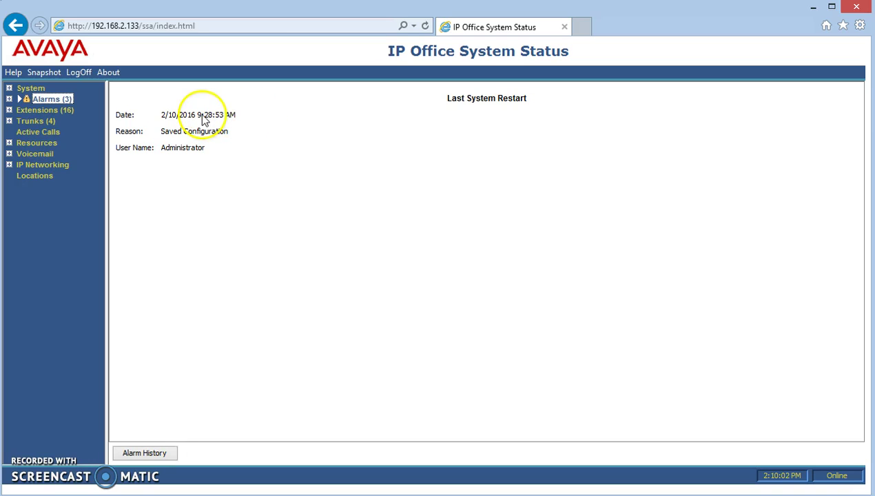
pyautogui.click(9, 99)
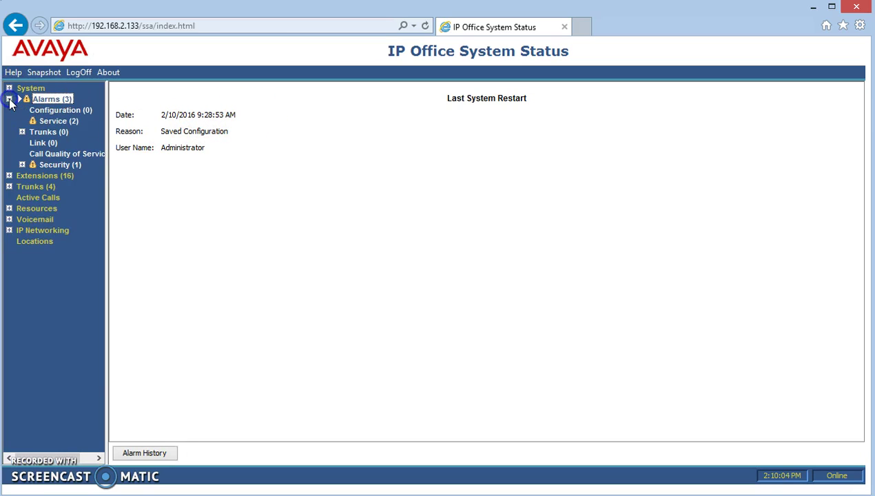
# - View the Service (2) alarms, then the TLS (1) fatal connection error under Security
pyautogui.click(53, 122)
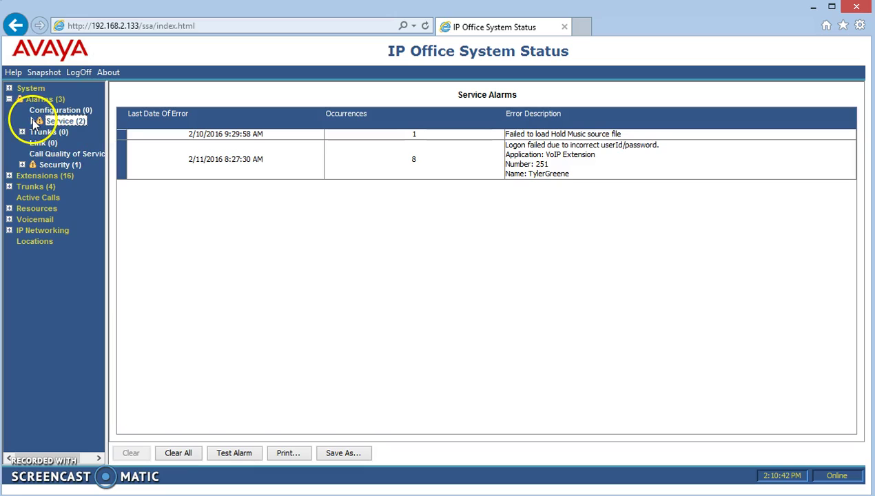
pyautogui.click(22, 165)
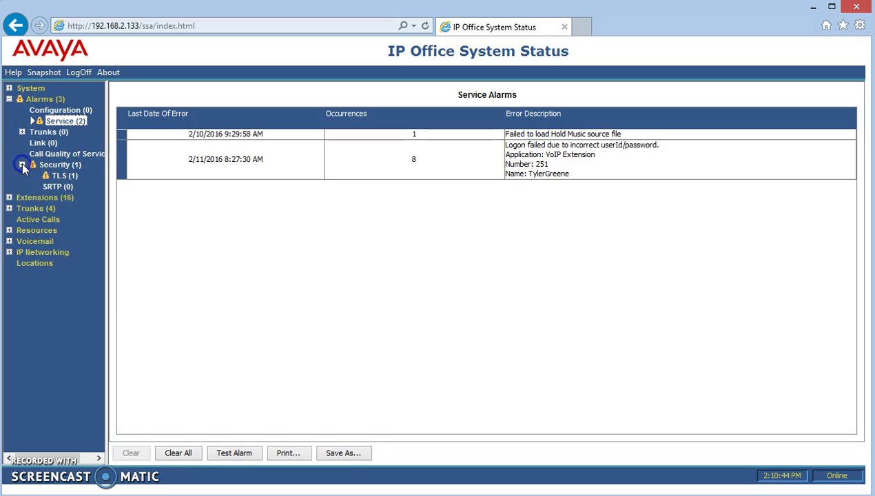
pyautogui.click(64, 176)
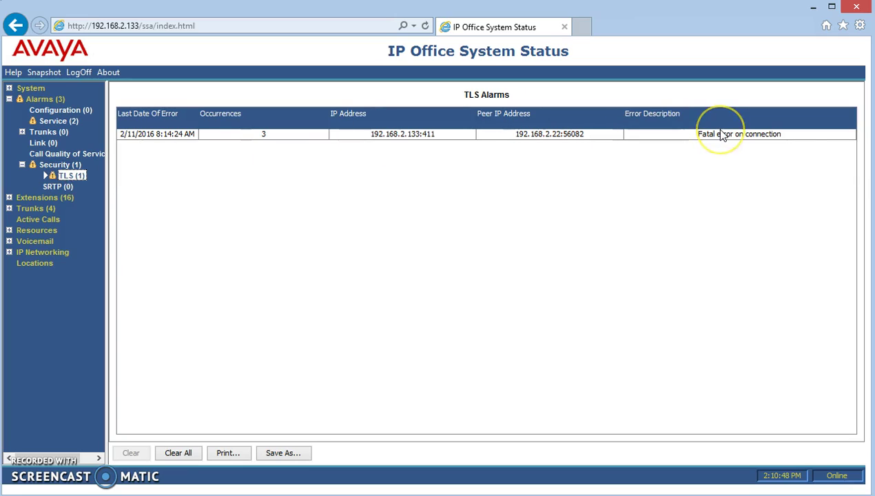
# - Check the Security summary and the empty Call Quality of Service alarms, then Last System Restart
pyautogui.click(22, 165)
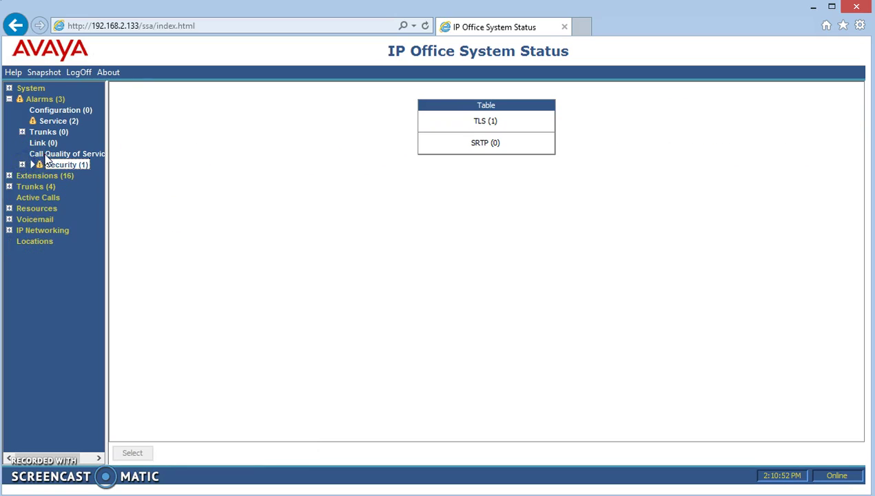
pyautogui.click(45, 155)
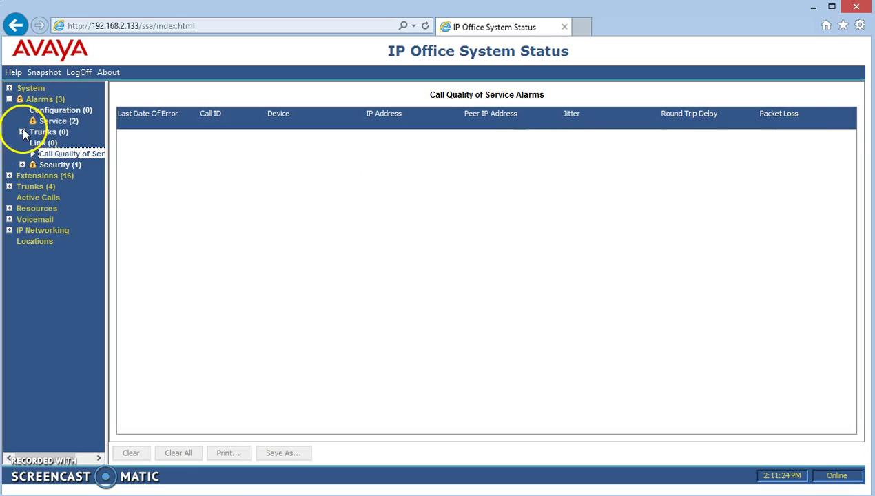
pyautogui.click(9, 100)
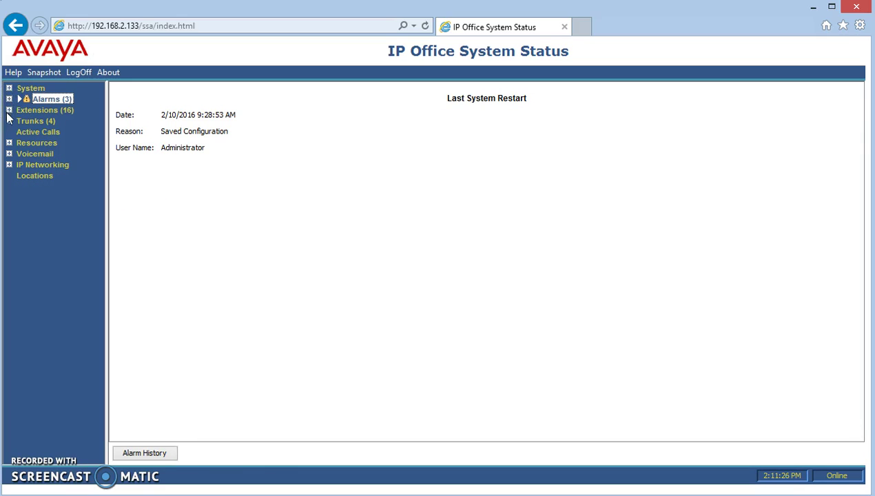
# - Review Lines:1 - 4 status, utilization and alarms, then show the 16-extension summary
pyautogui.click(9, 121)
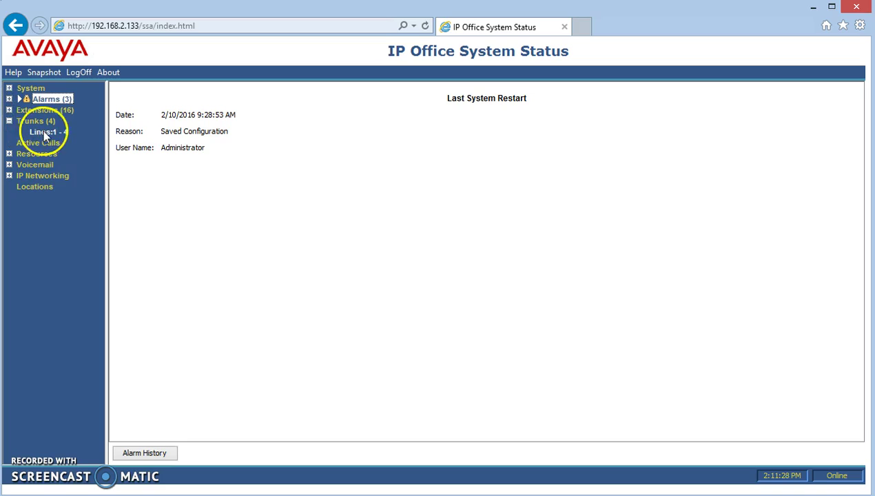
pyautogui.click(44, 131)
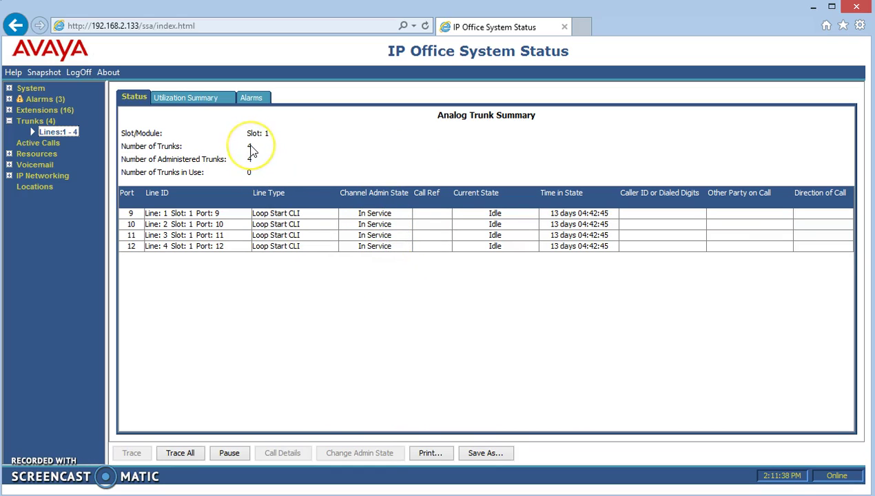
pyautogui.click(253, 163)
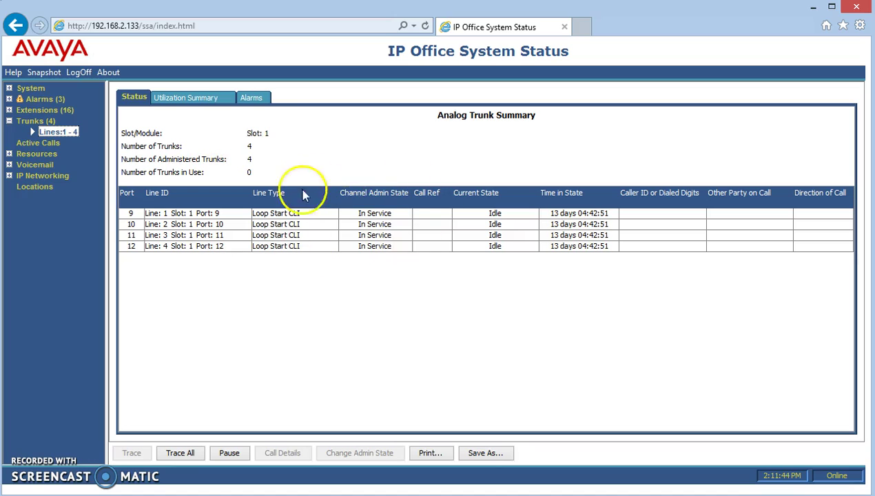
pyautogui.click(185, 101)
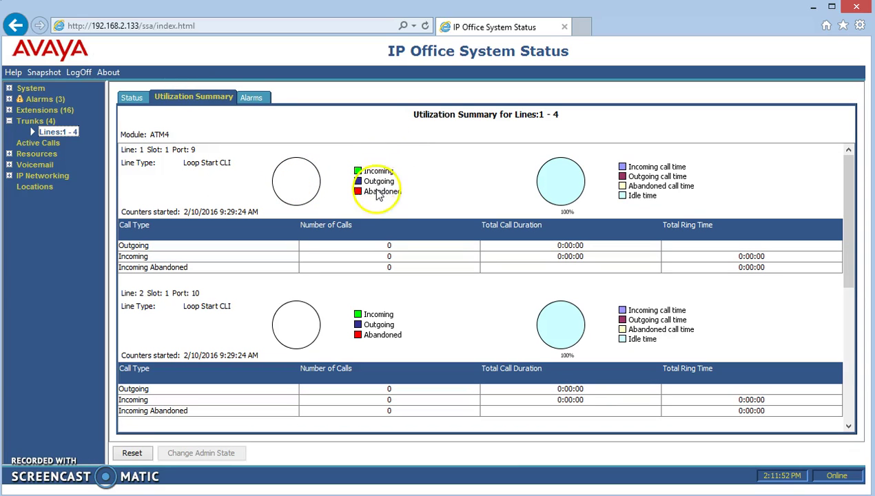
pyautogui.click(257, 97)
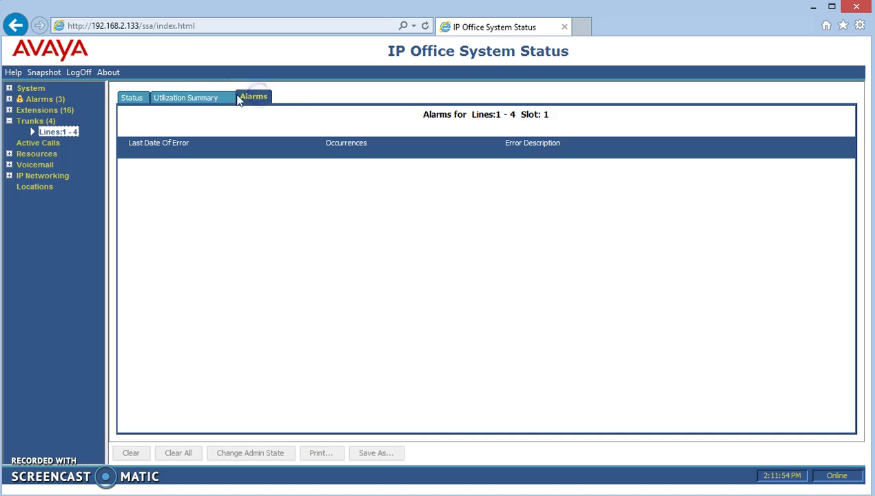
pyautogui.click(135, 98)
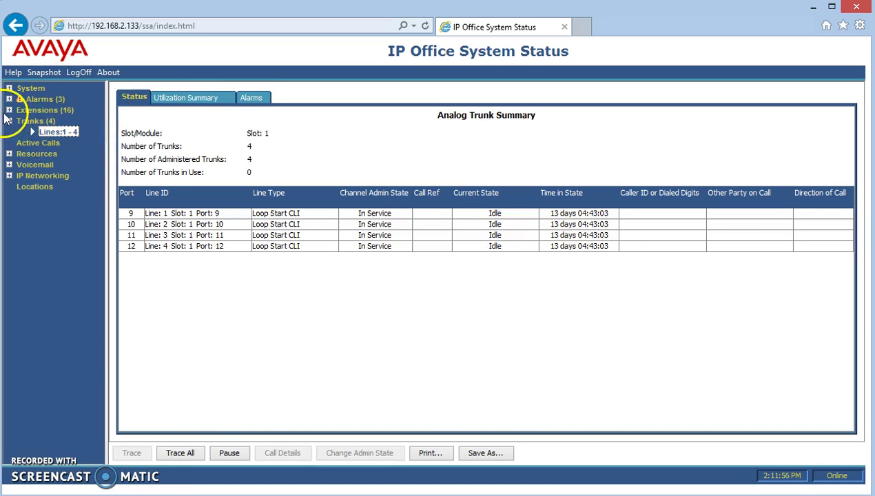
pyautogui.click(9, 109)
pyautogui.click(44, 109)
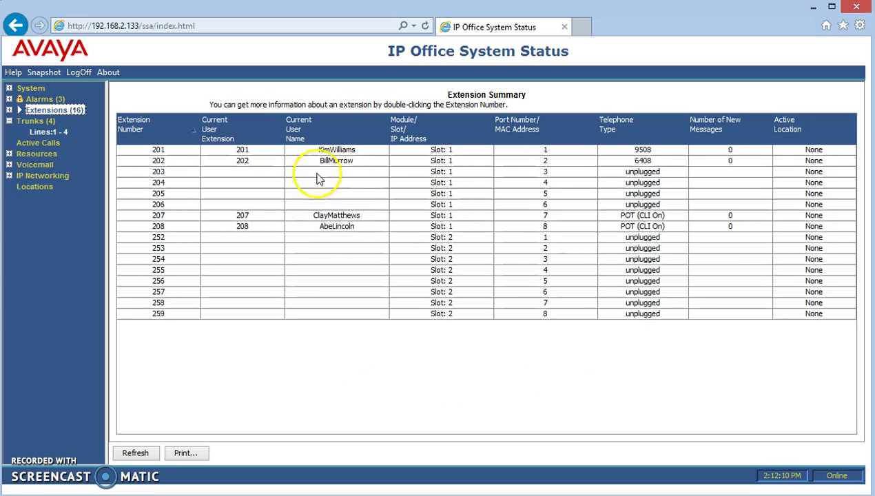
pyautogui.click(337, 162)
pyautogui.click(338, 162)
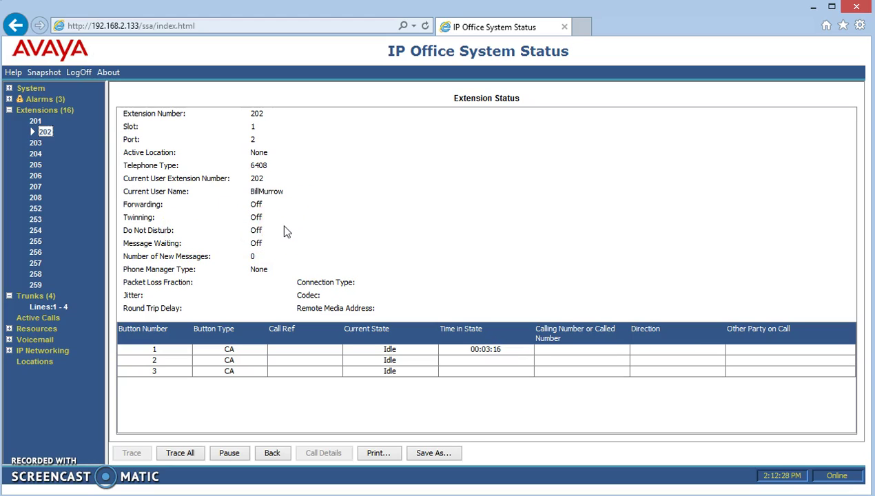
pyautogui.click(272, 260)
pyautogui.click(38, 143)
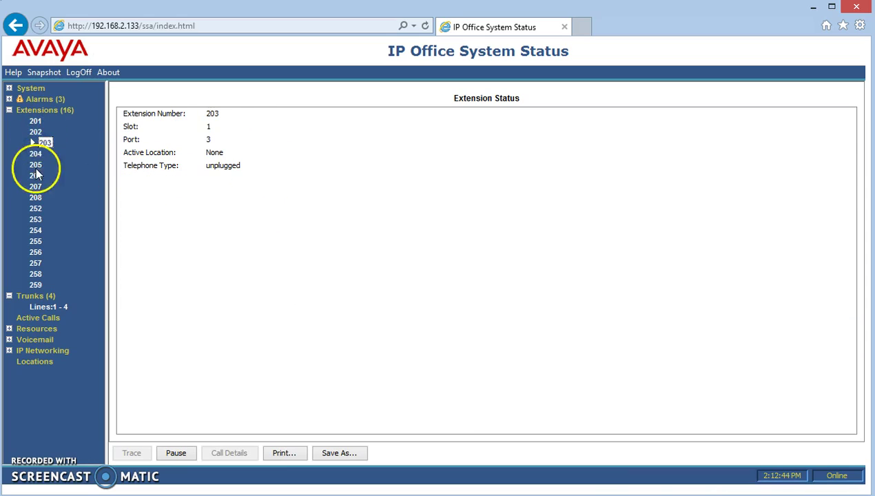
pyautogui.doubleClick(31, 108)
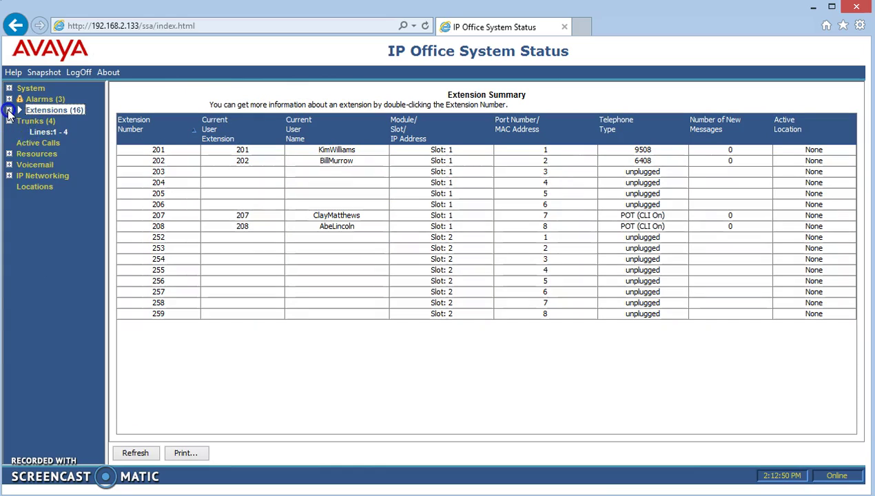
# - Show the System Hardware Summary for the IP500 V2 control unit
pyautogui.click(9, 111)
pyautogui.click(9, 110)
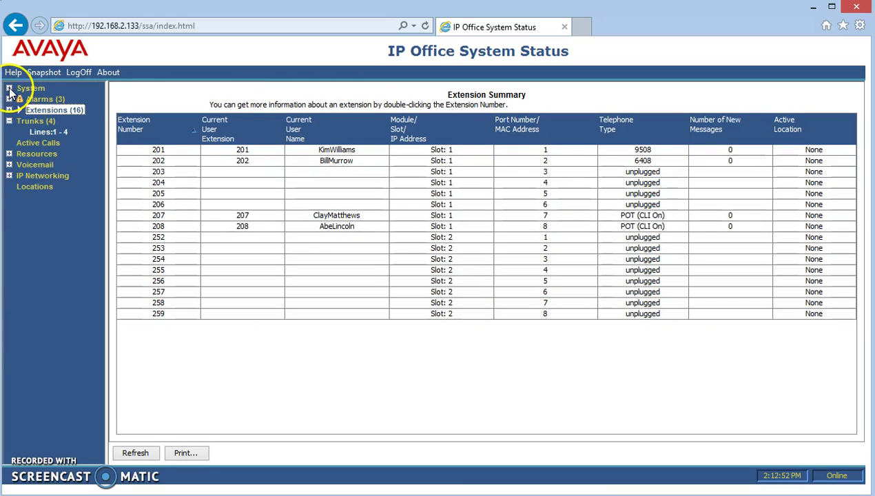
pyautogui.click(8, 88)
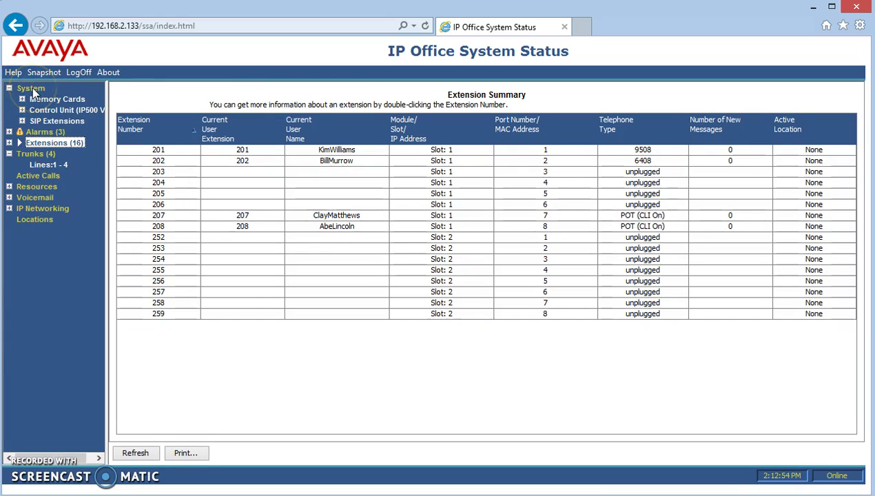
pyautogui.click(35, 90)
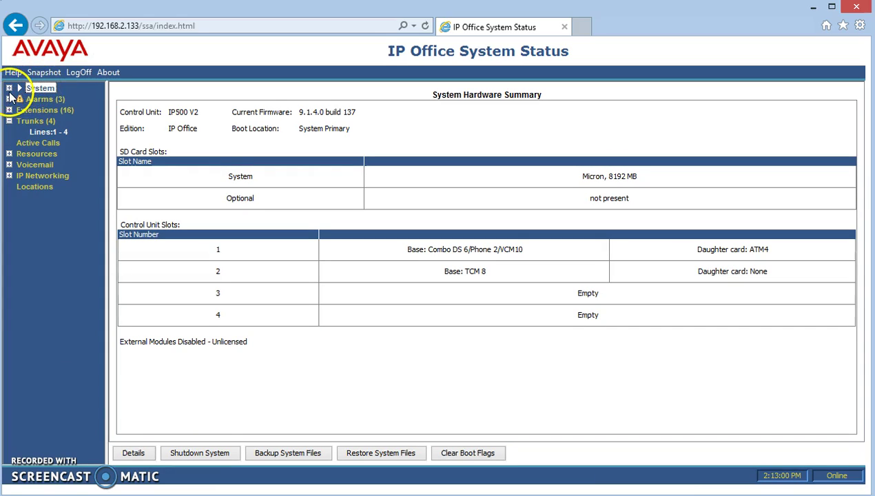
# - Show the Memory Card Status page with its single System SD slot
pyautogui.click(9, 88)
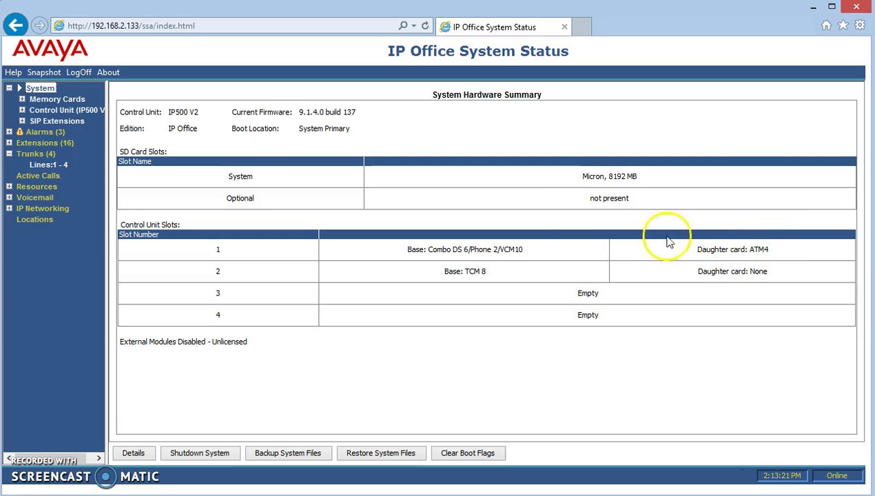
pyautogui.click(35, 98)
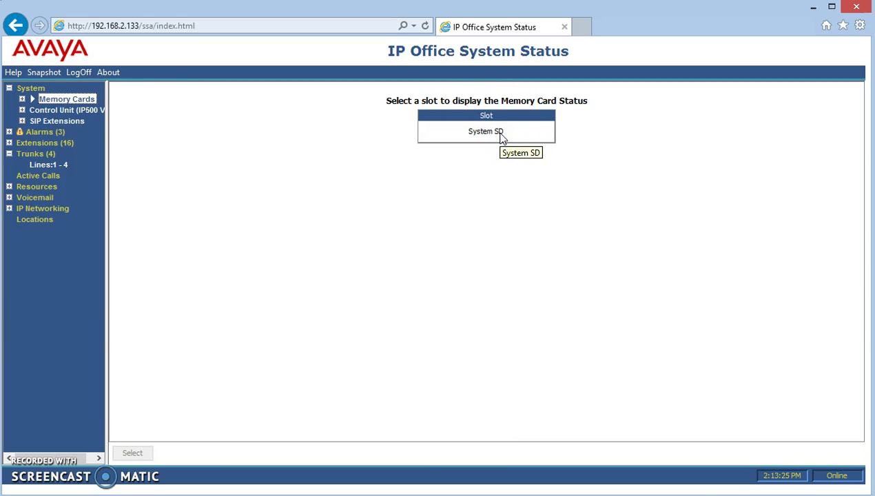
pyautogui.click(22, 110)
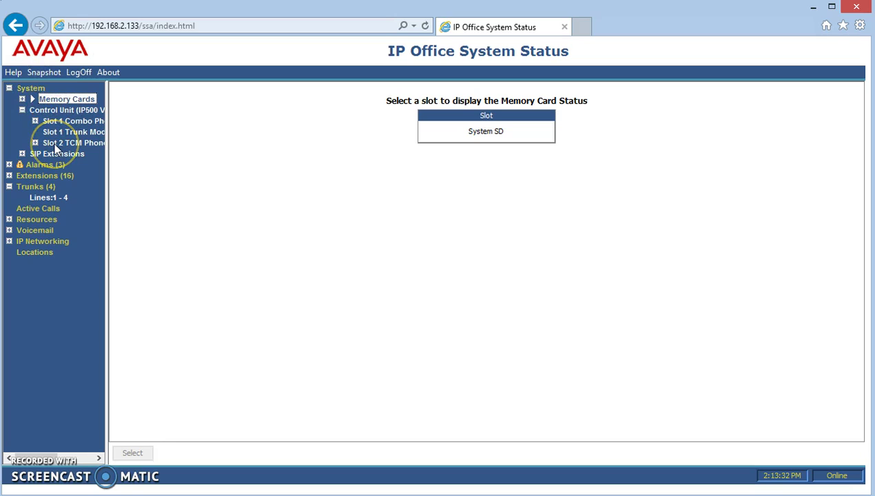
pyautogui.click(22, 110)
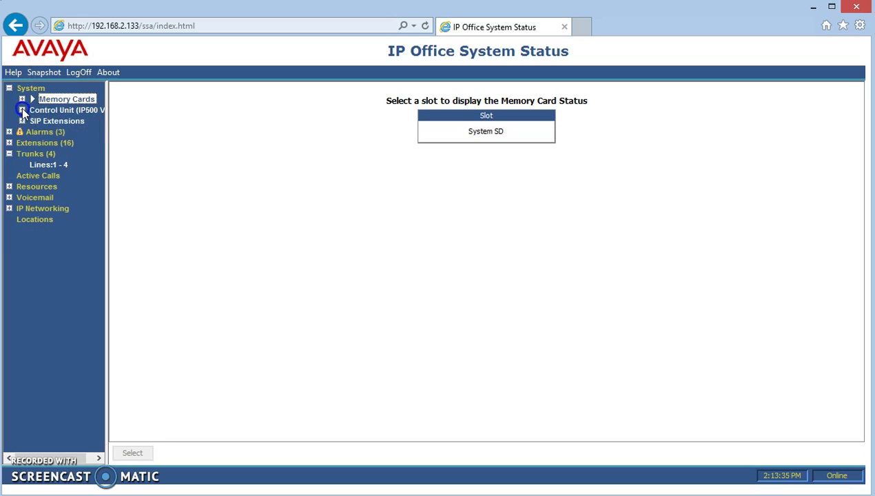
# - Look over System Resources, then the Time Server Status with offset -07:00
pyautogui.doubleClick(30, 187)
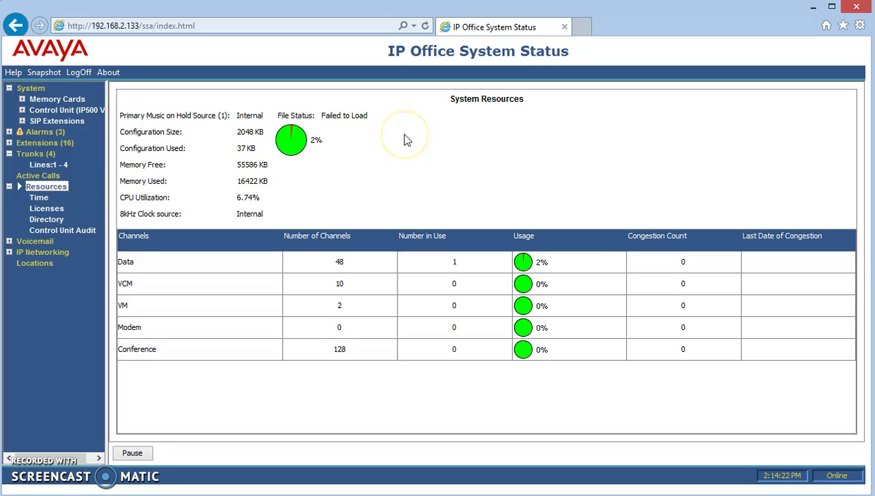
pyautogui.click(36, 197)
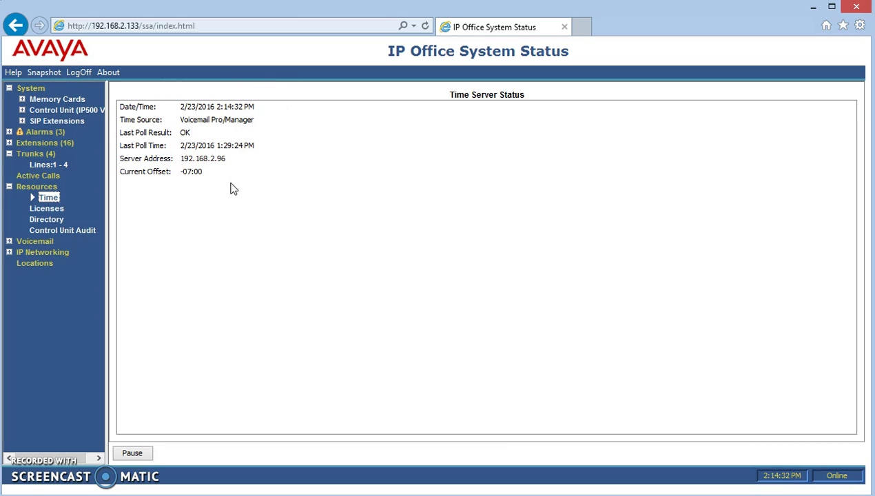
# - Pass through Licenses to the Directory page: 20 local users, 2 groups, LDAP and HTTP unconfigured
pyautogui.click(55, 210)
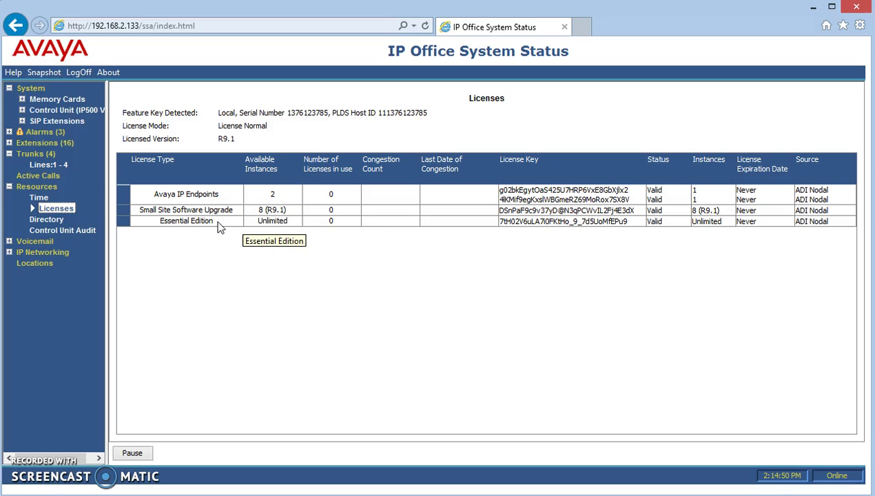
pyautogui.click(54, 219)
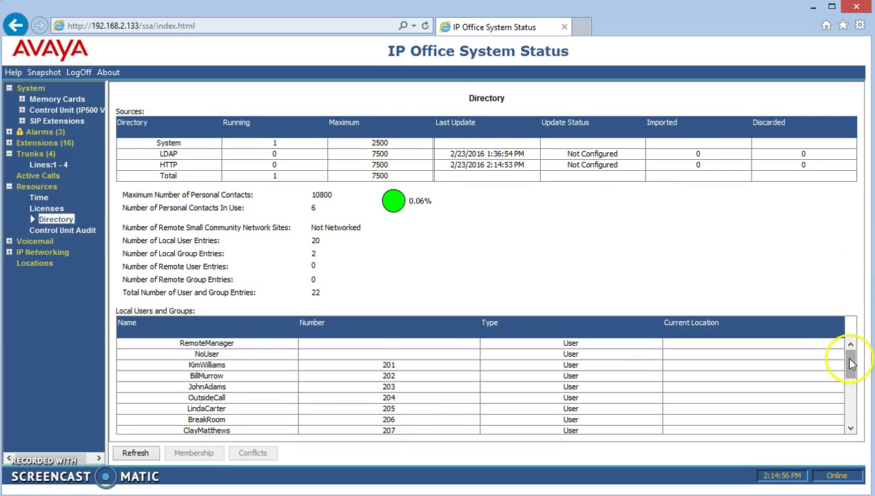
# - Scroll the Local Users and Groups list down to the Main (200) and Page (290) hunt groups
pyautogui.moveTo(852, 355); pyautogui.dragTo(850, 440)
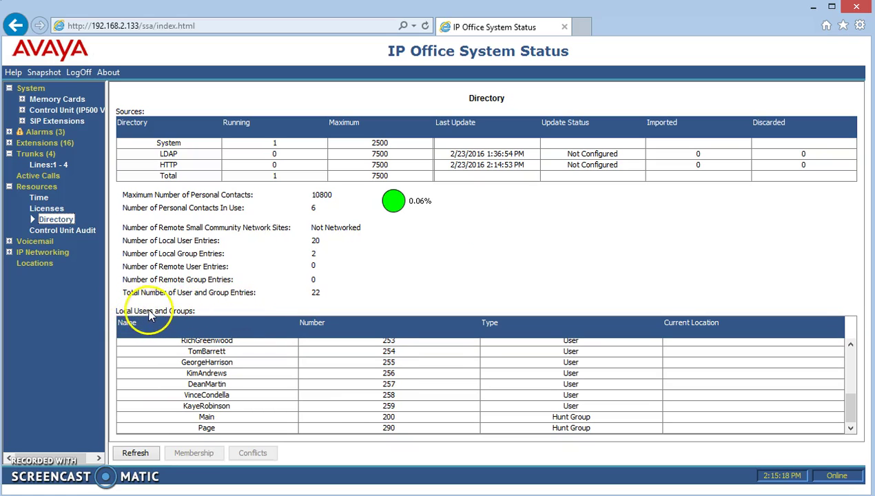
# - View the Control Unit Audit log of Write with Merge changes and expand the Voicemail pages
pyautogui.click(60, 231)
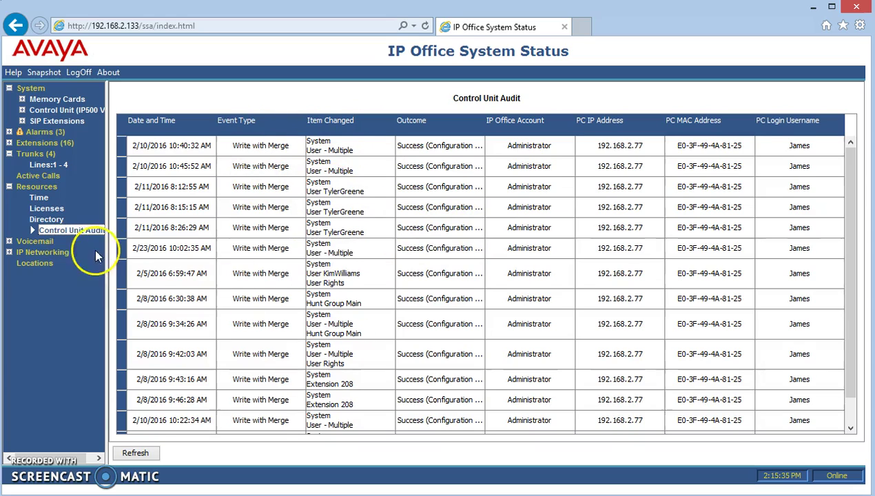
pyautogui.click(9, 242)
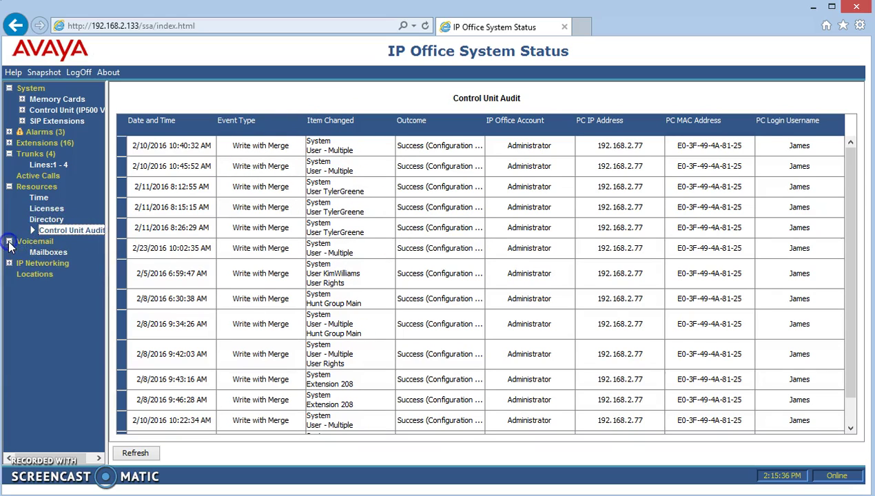
# - Check Mailbox Status for all 22 mailboxes, then bring up the IP Routes and SSL VPN table choices
pyautogui.click(48, 254)
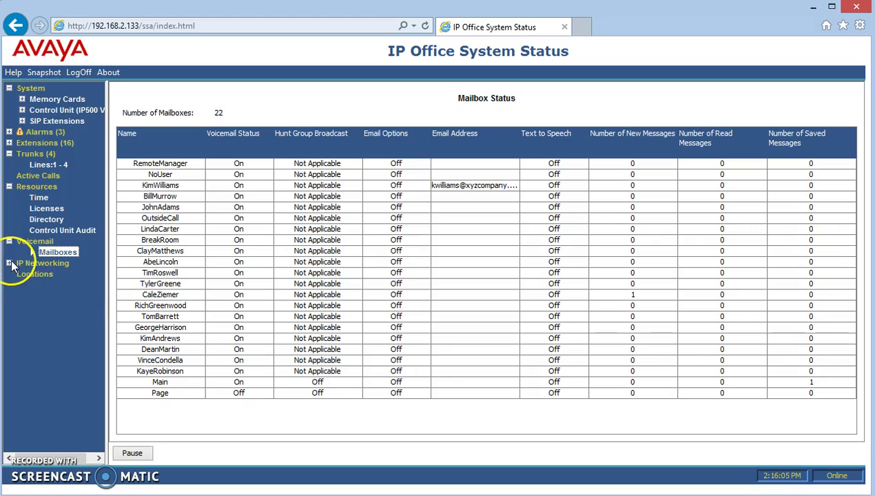
pyautogui.click(36, 263)
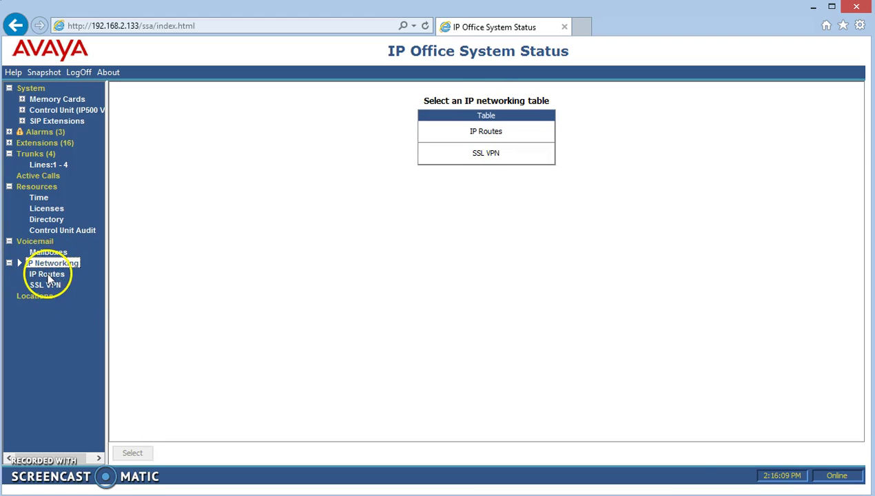
# - Review the IP Routes (4), SSL VPN services (0) and Locations (0) tables, collapsing IP Networking and Voicemail
pyautogui.click(46, 274)
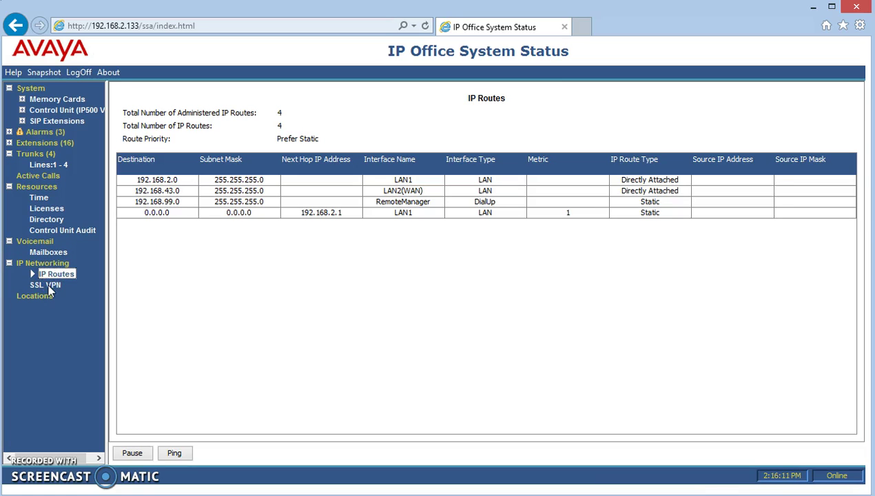
pyautogui.click(47, 285)
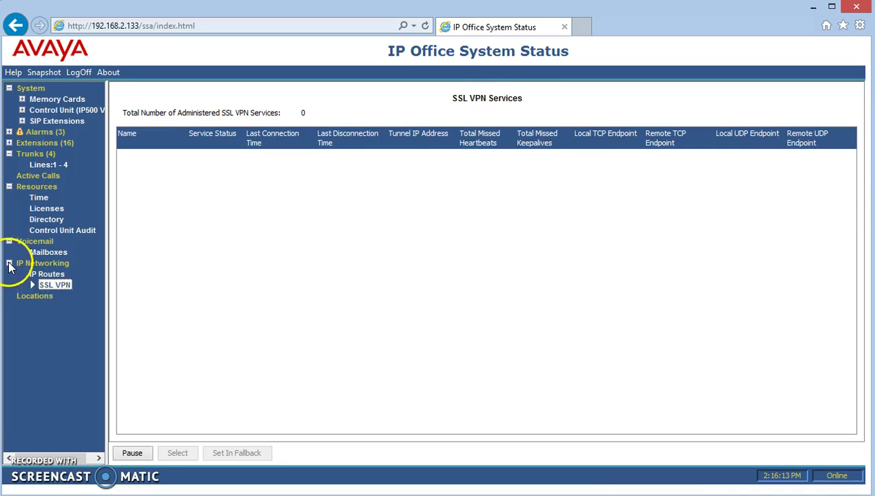
pyautogui.click(9, 262)
pyautogui.click(34, 275)
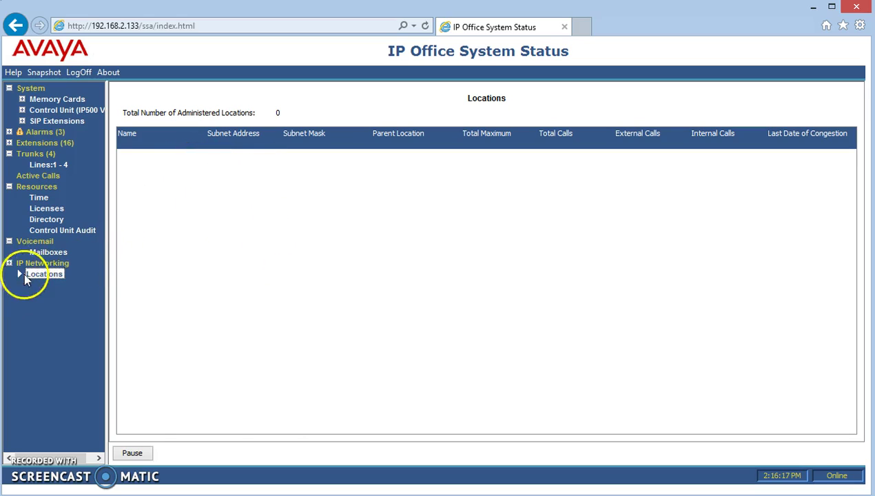
pyautogui.click(9, 242)
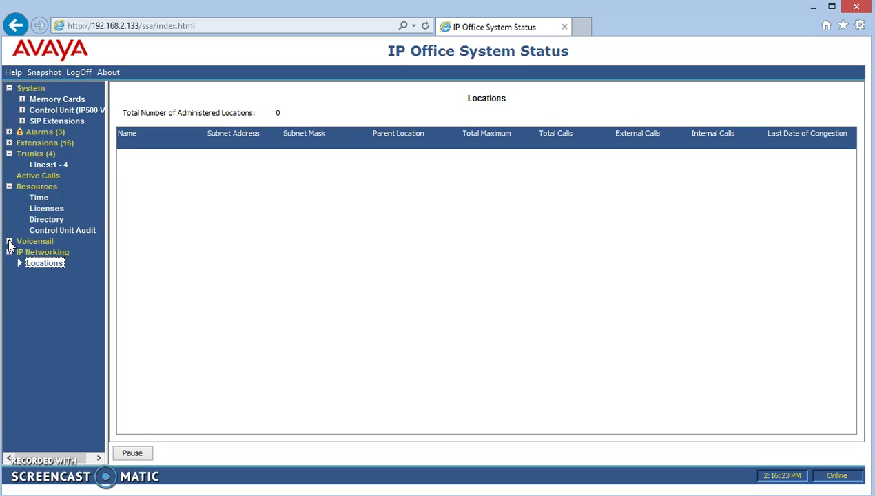
# - Check Active Calls, the Extensions (16) summary, and extension 208's idle detailed status
pyautogui.click(40, 175)
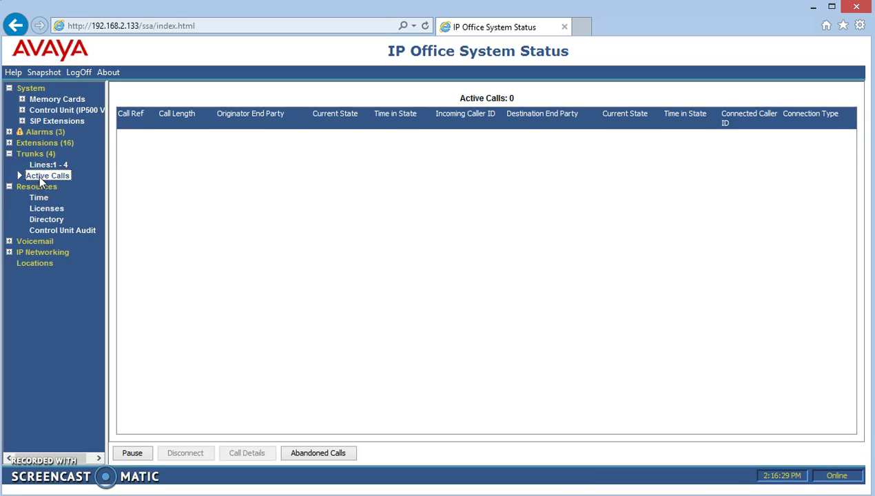
pyautogui.click(8, 142)
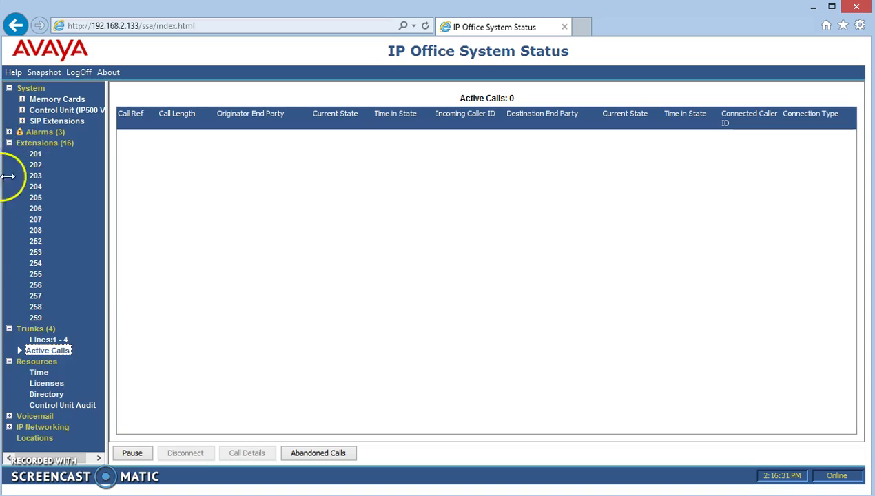
pyautogui.click(52, 143)
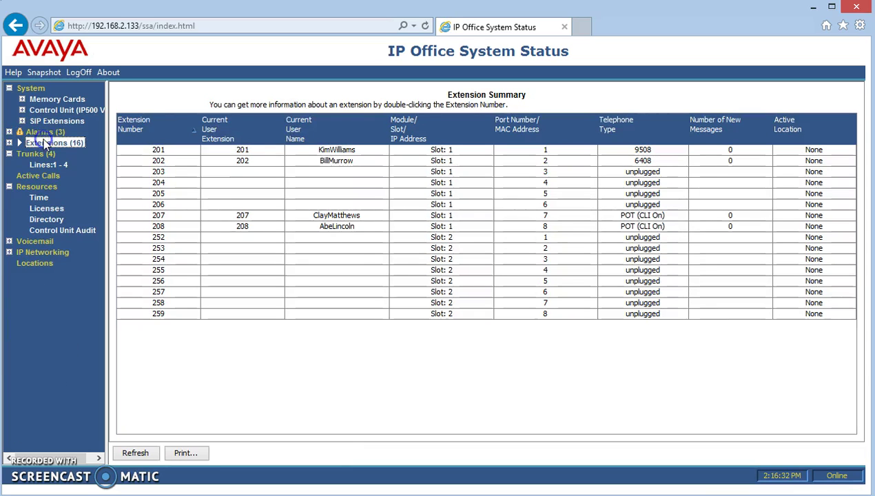
pyautogui.doubleClick(349, 230)
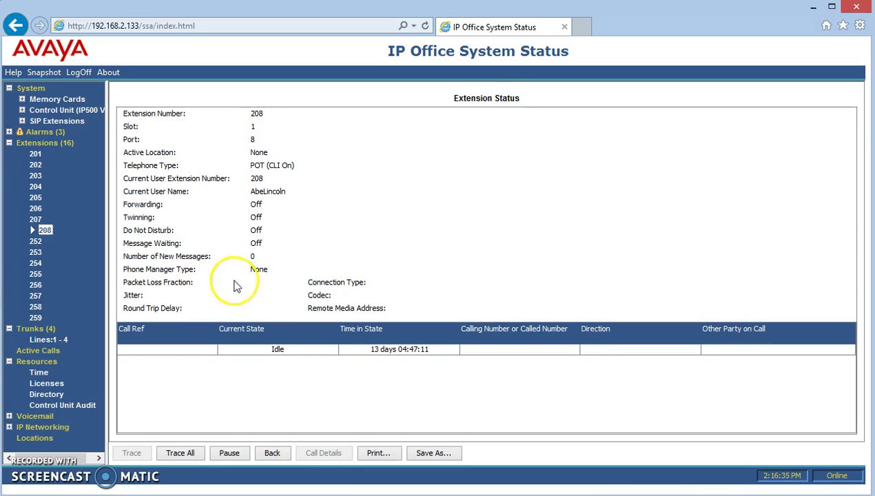
pyautogui.click(9, 142)
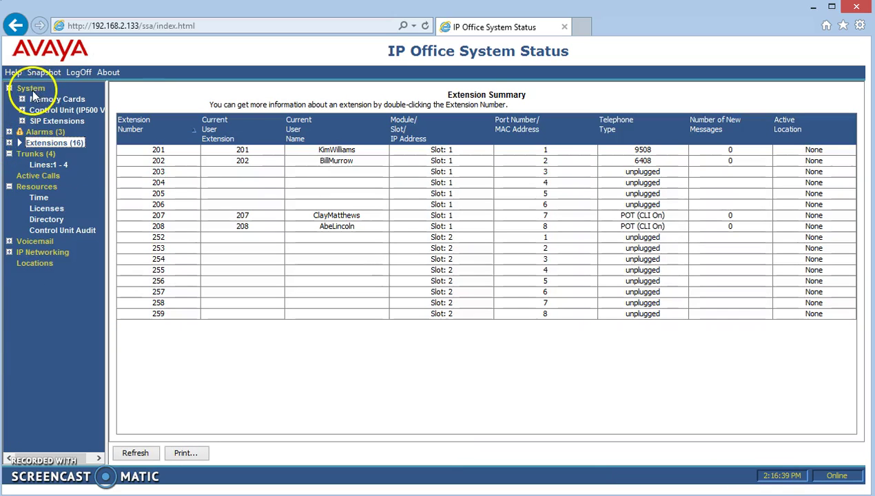
# - Review the Service (2) and Security (1) alarms, then log off to the Logon page for 192.168.2.133
pyautogui.click(38, 133)
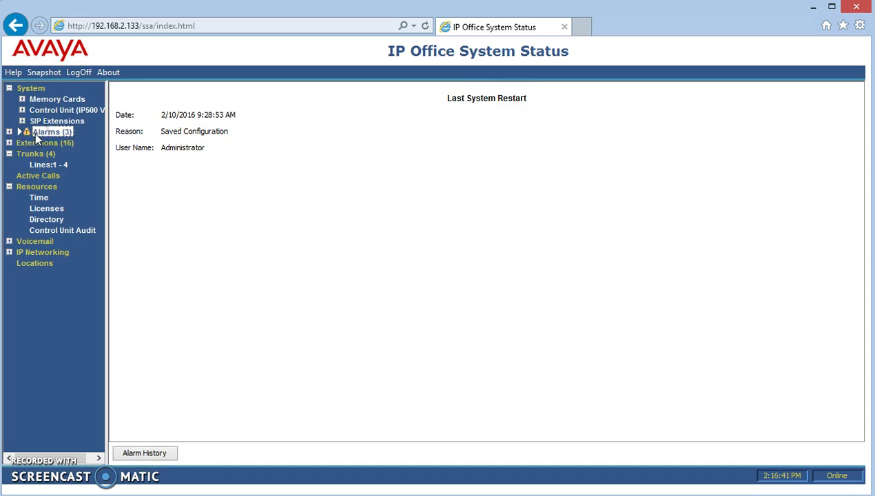
pyautogui.click(9, 132)
pyautogui.click(54, 156)
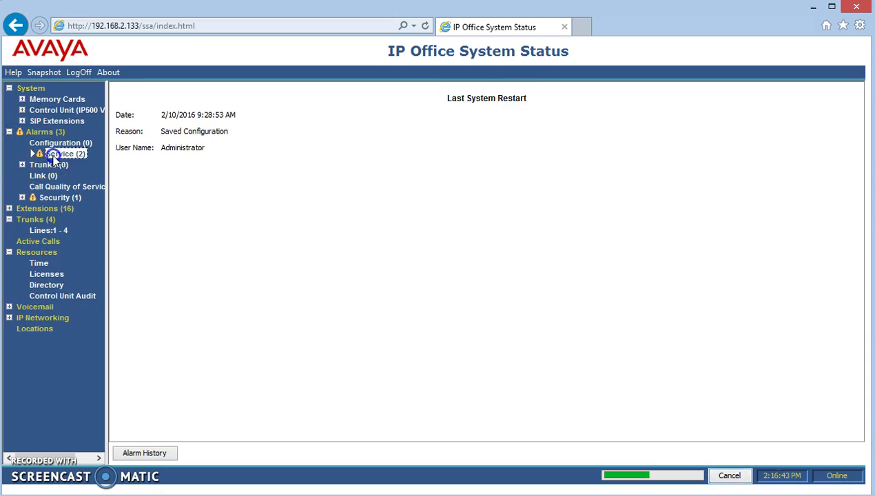
pyautogui.click(49, 198)
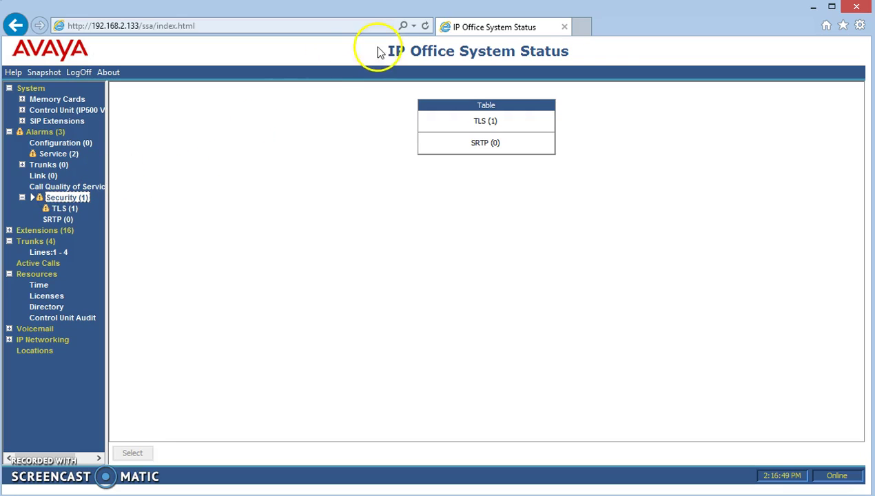
pyautogui.click(77, 74)
pyautogui.click(78, 85)
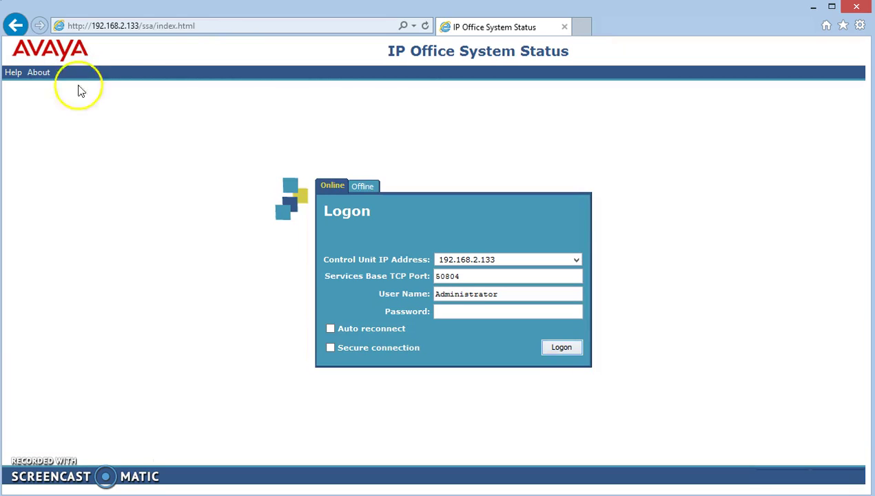